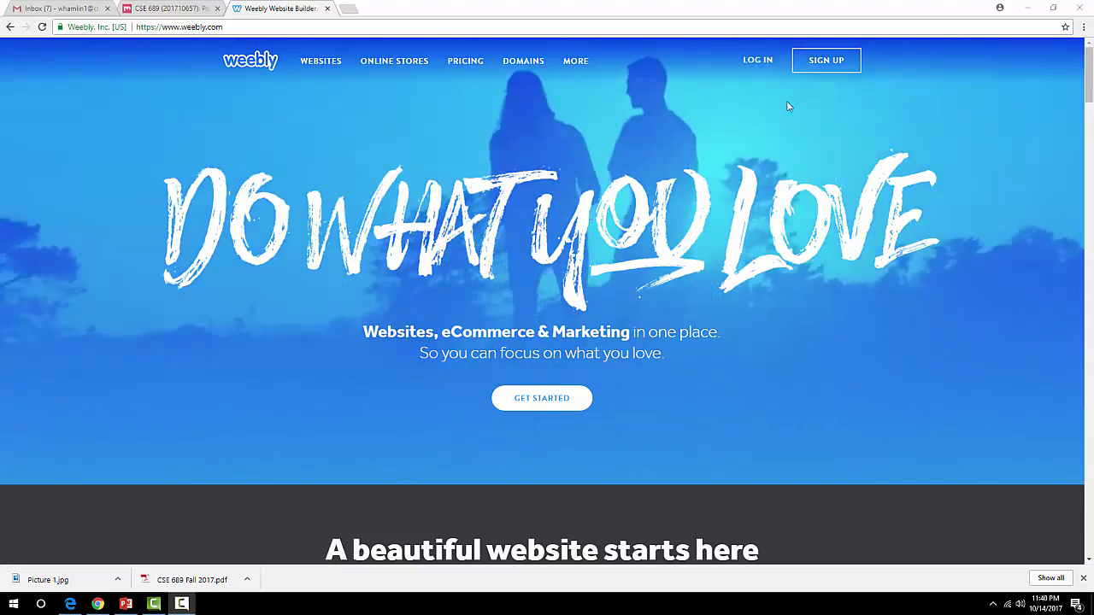
# Log in to Weebly with the account e-mail address and password.
pyautogui.click(758, 60)
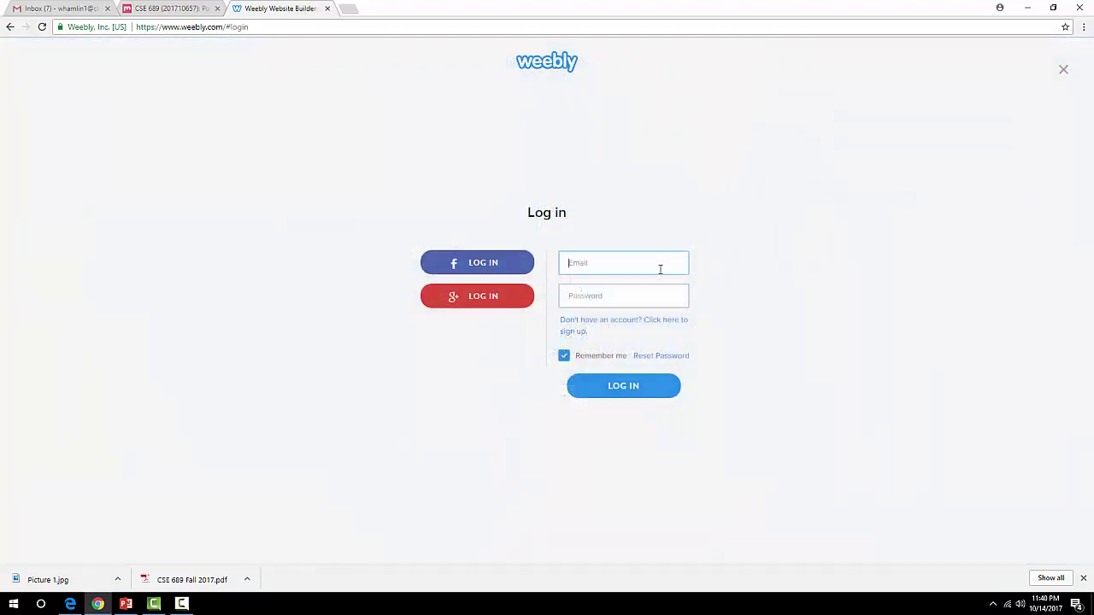
pyautogui.press('Tab')
pyautogui.write('*')
pyautogui.press('Return')
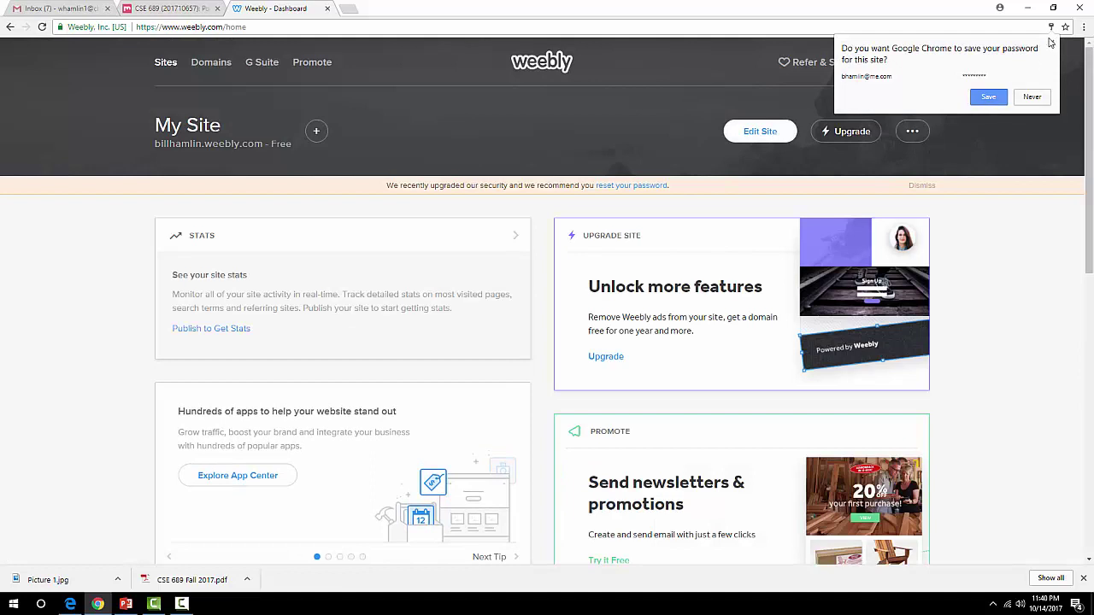
# Dismiss the save-password prompt and choose Add Site from the My Sites list.
pyautogui.click(1050, 26)
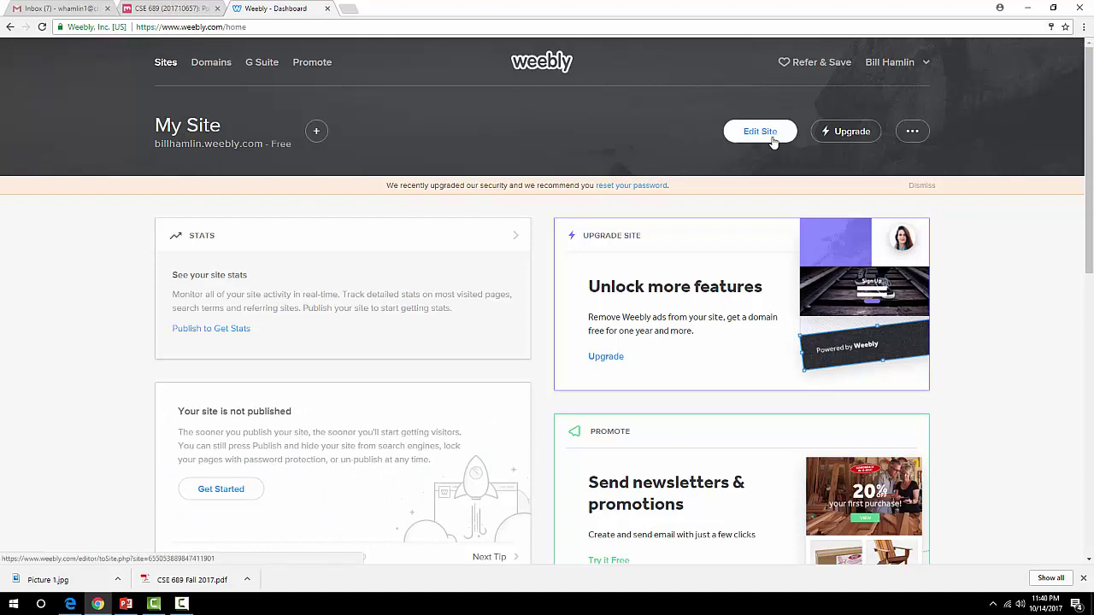
pyautogui.click(315, 133)
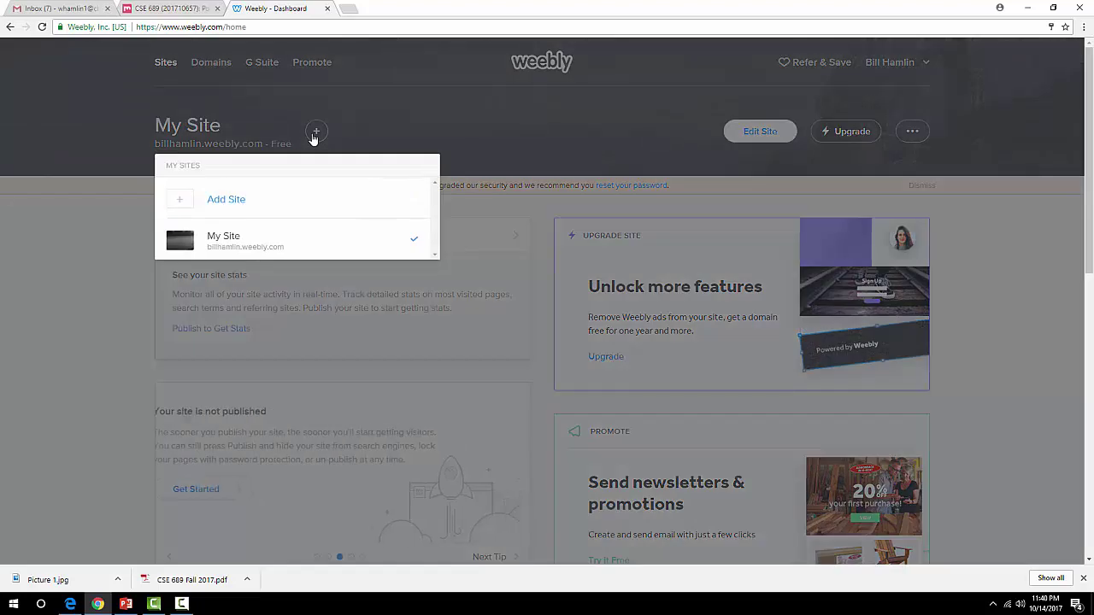
pyautogui.click(326, 210)
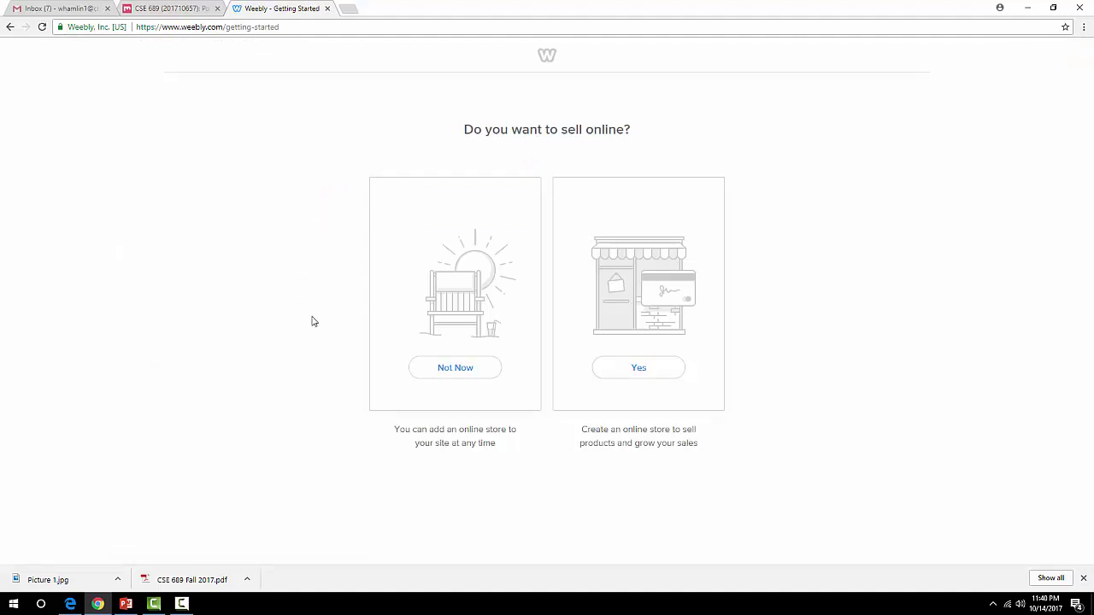
# Skip online selling and preview the blue smoke creative director theme under Portfolio.
pyautogui.click(456, 375)
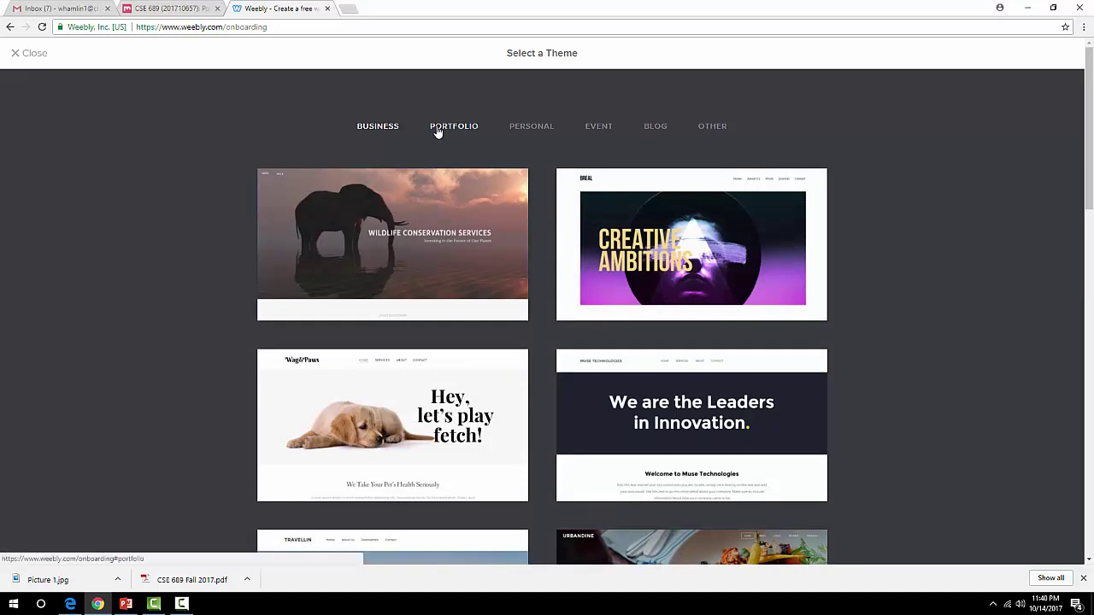
pyautogui.click(437, 131)
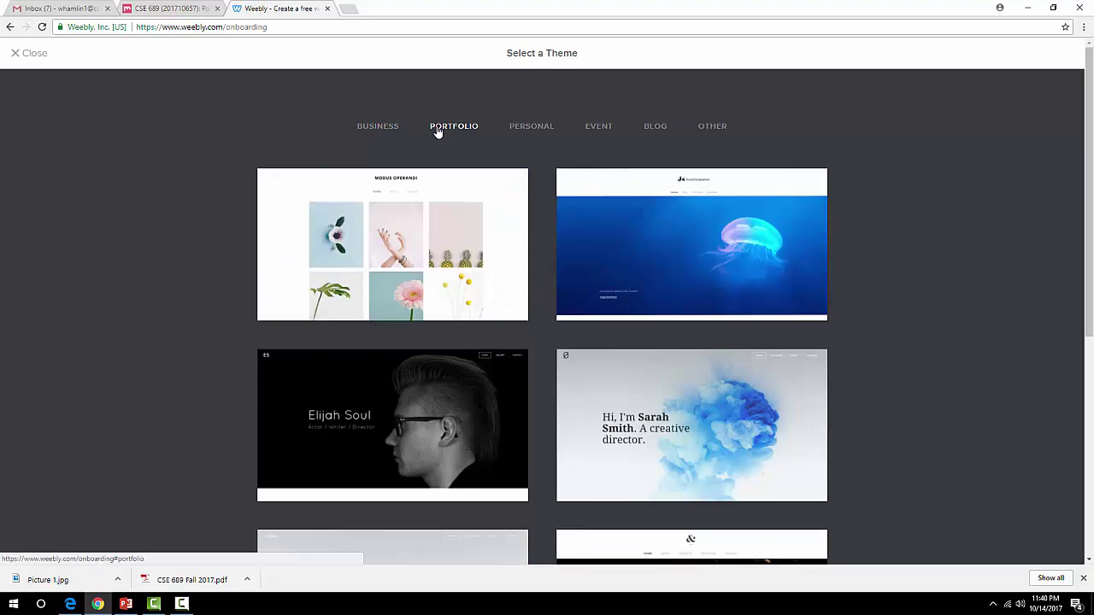
pyautogui.scroll(-2, 197, 261)
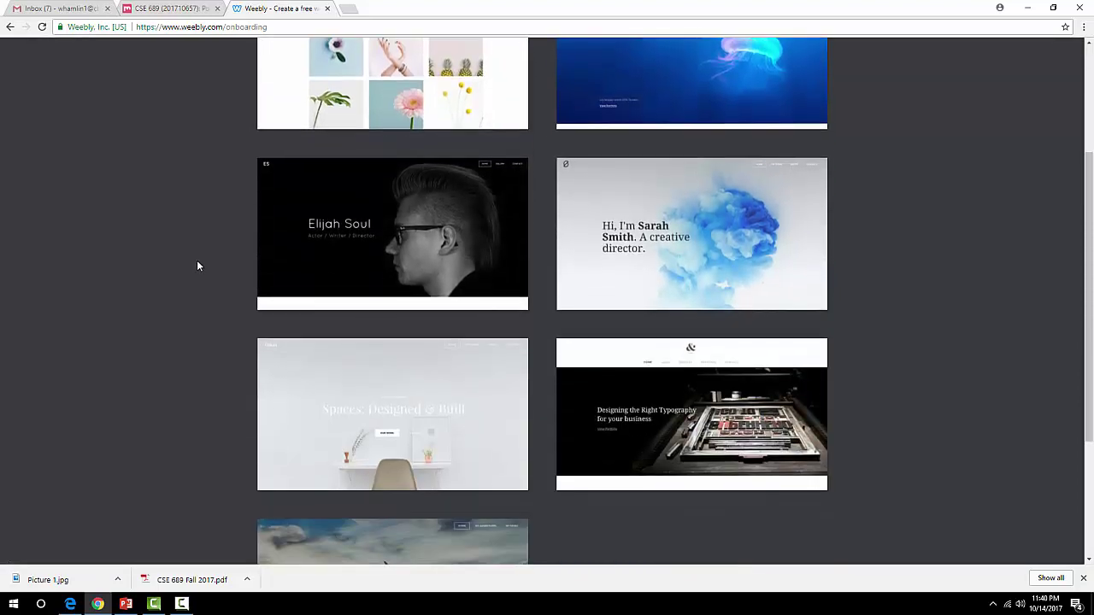
pyautogui.scroll(-2, 197, 263)
pyautogui.scroll(4, 198, 263)
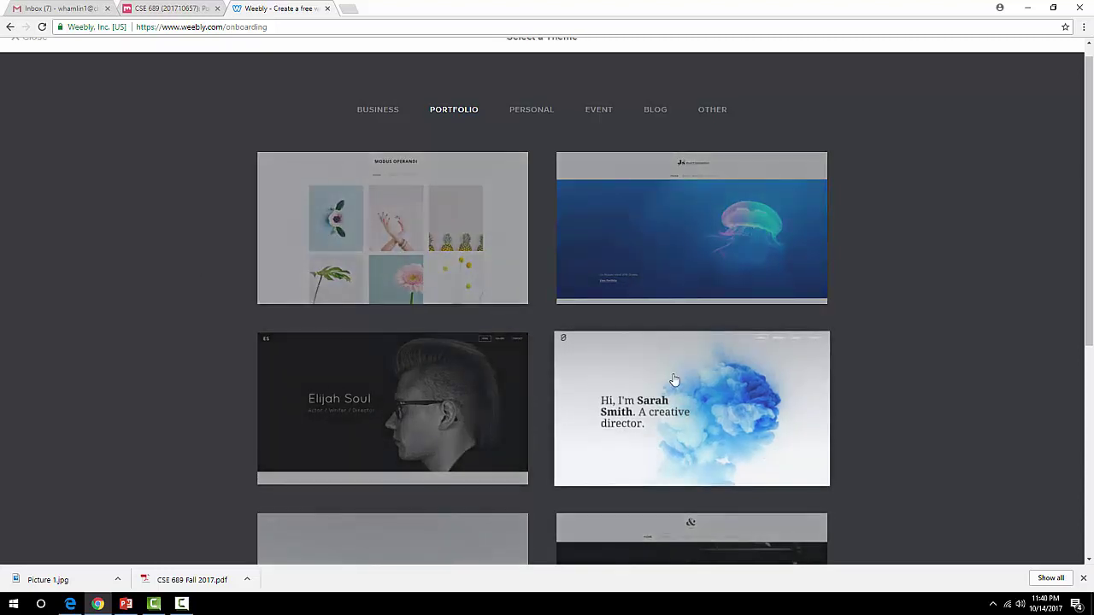
pyautogui.click(674, 379)
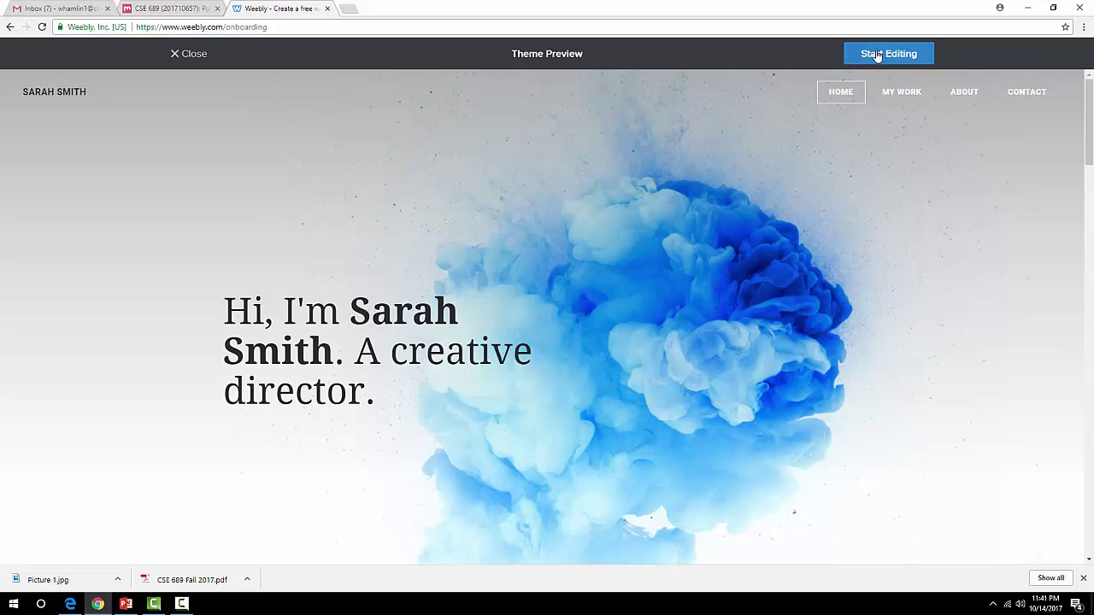
# Start editing with this theme and reserve the free weebly.com subdomain billhamlincse689.
pyautogui.click(915, 63)
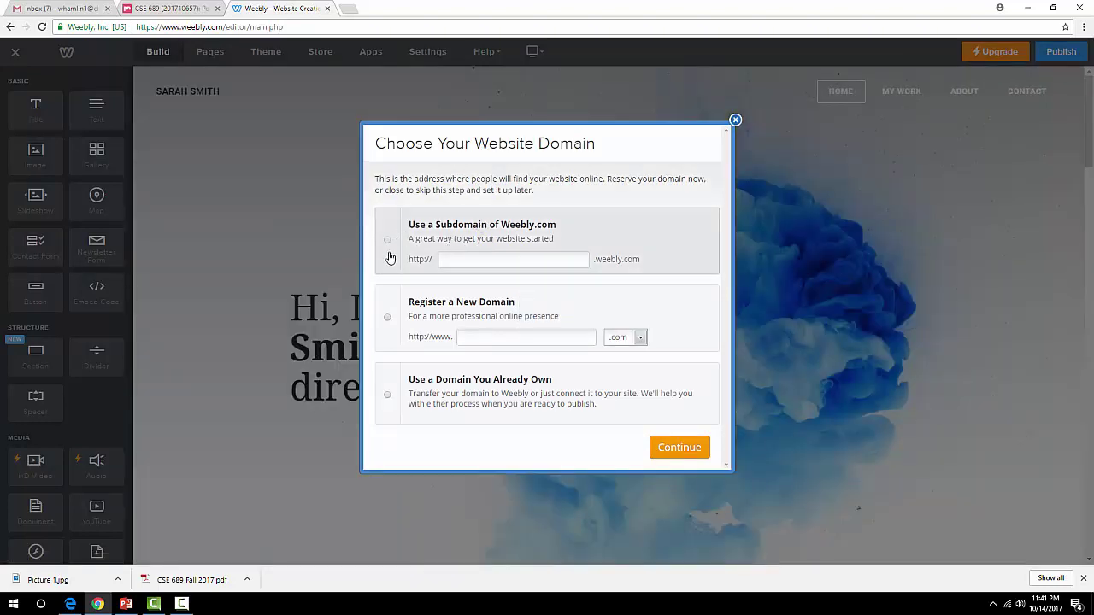
pyautogui.click(389, 250)
pyautogui.click(476, 258)
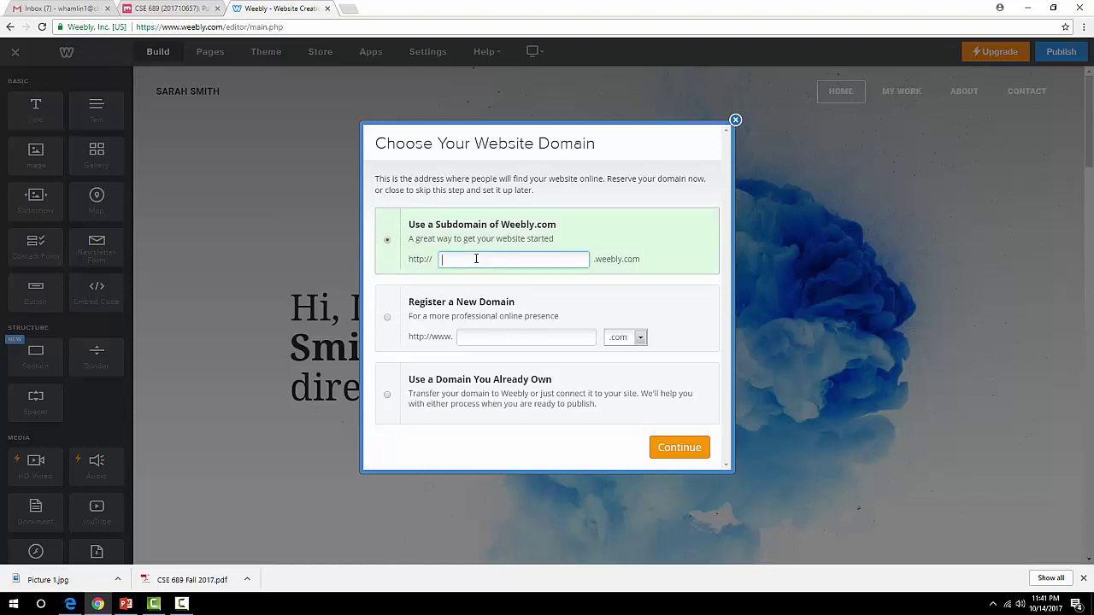
pyautogui.write('billhamlincse689')
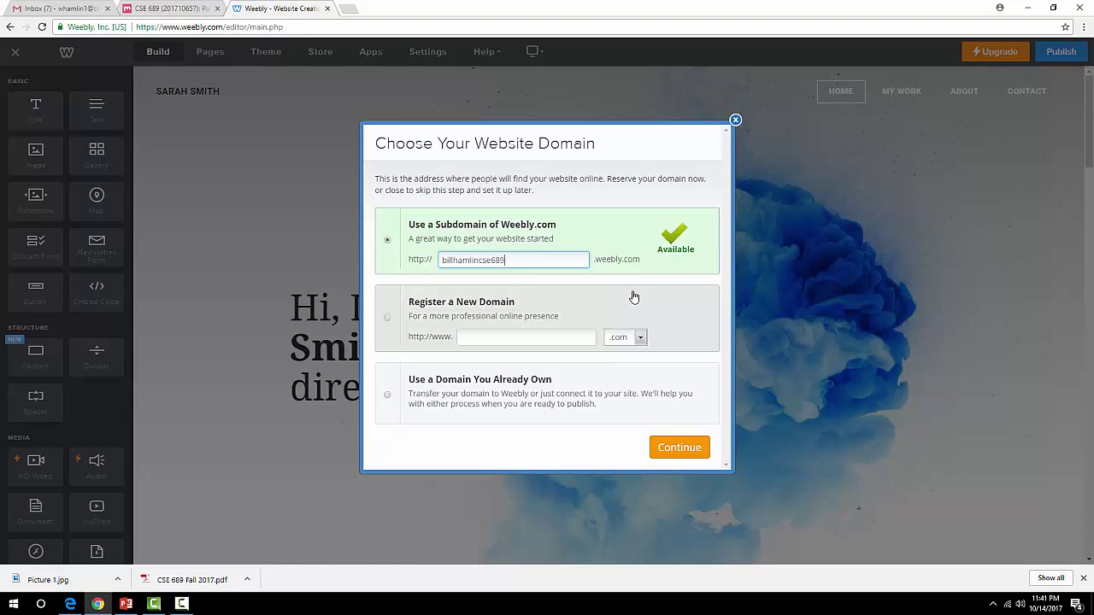
pyautogui.click(688, 448)
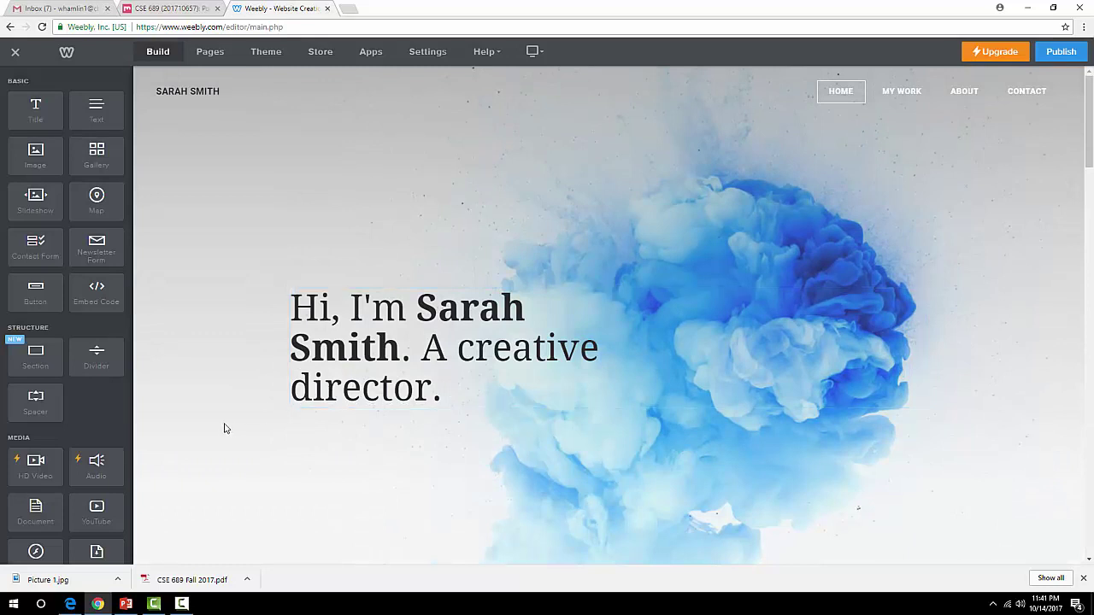
# Change the site title to BILL HAMLIN.
pyautogui.click(202, 90)
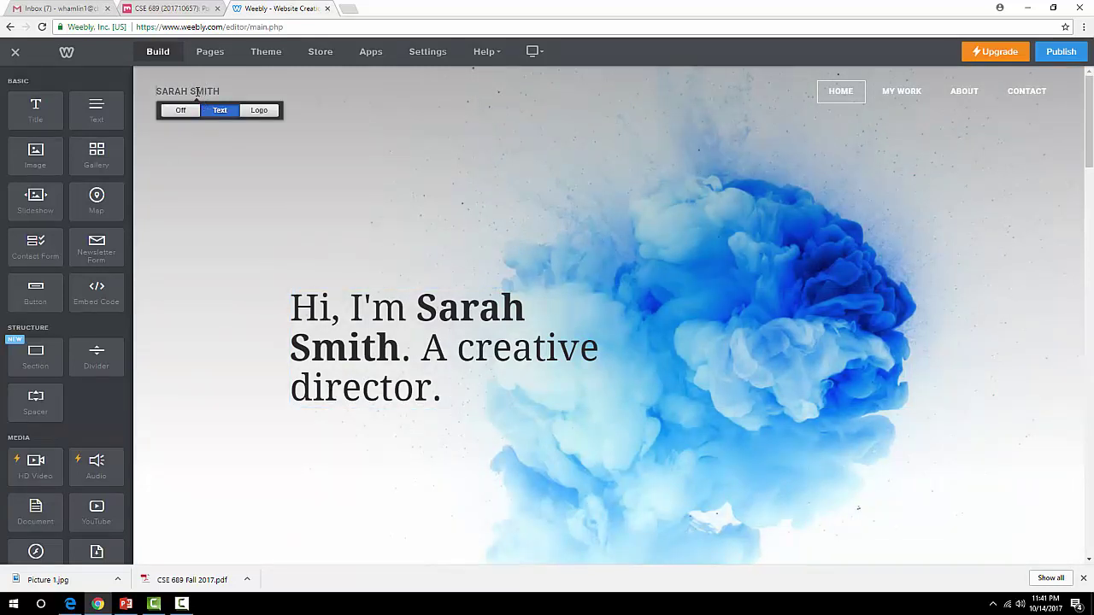
pyautogui.tripleClick(197, 91)
pyautogui.write('BILL HAMLIN')
pyautogui.press('Return')
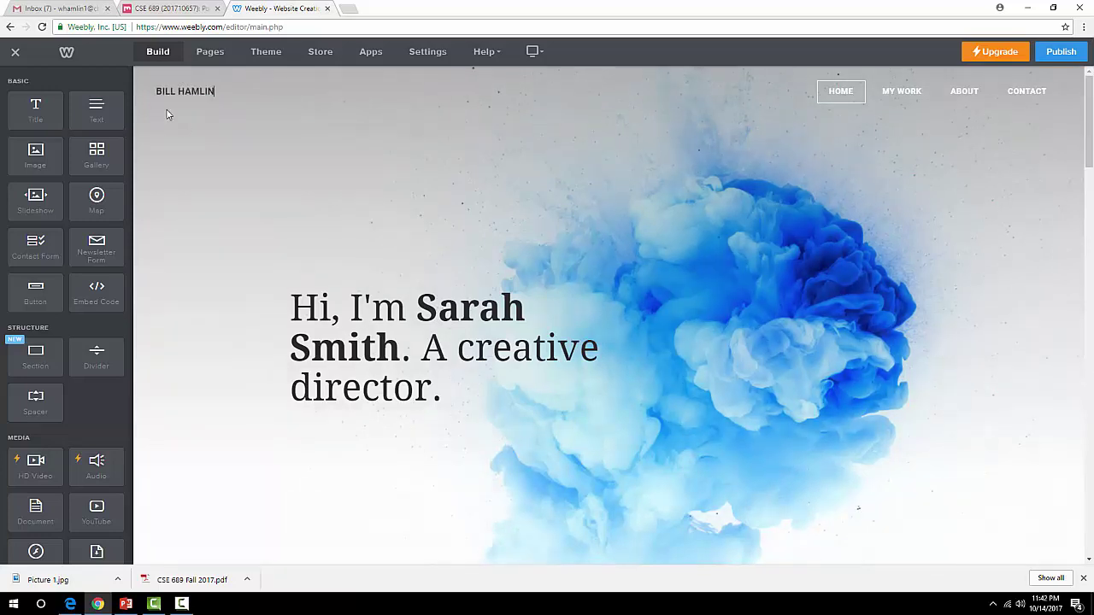
pyautogui.click(189, 88)
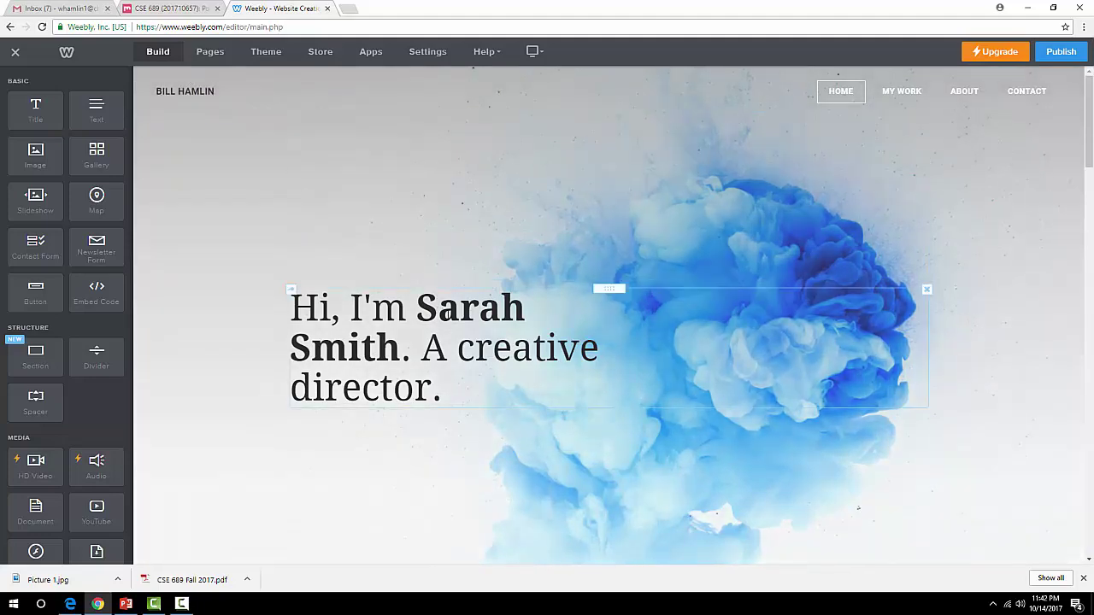
# Rewrite the hero headline to 'Bill Hamlin' with 'This is my ePortfolio' on a second line.
pyautogui.click(456, 397)
pyautogui.moveTo(456, 397); pyautogui.dragTo(272, 304)
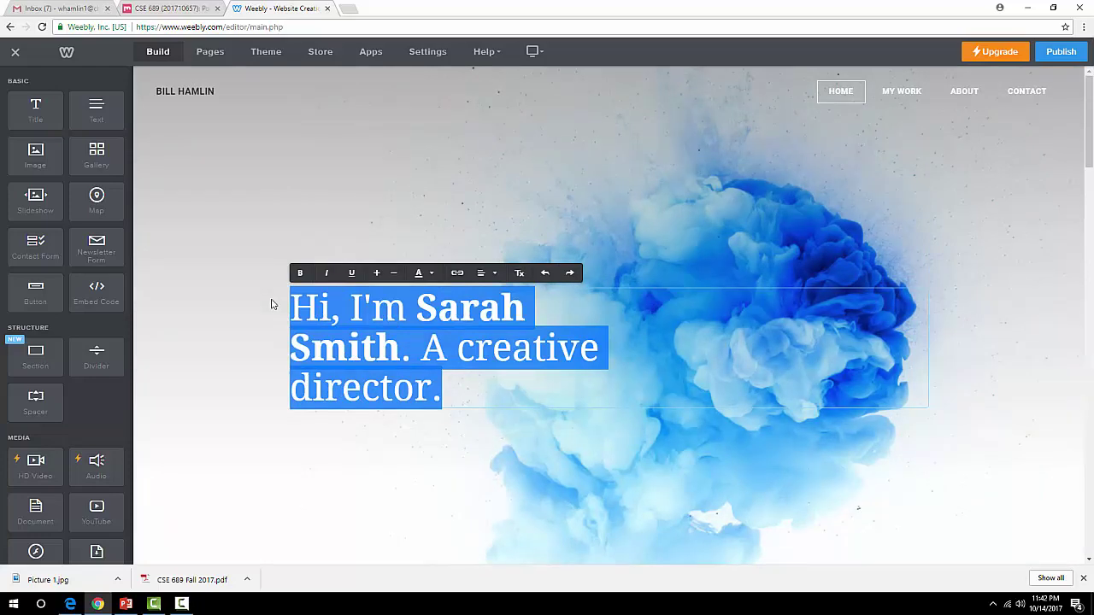
pyautogui.click(406, 345)
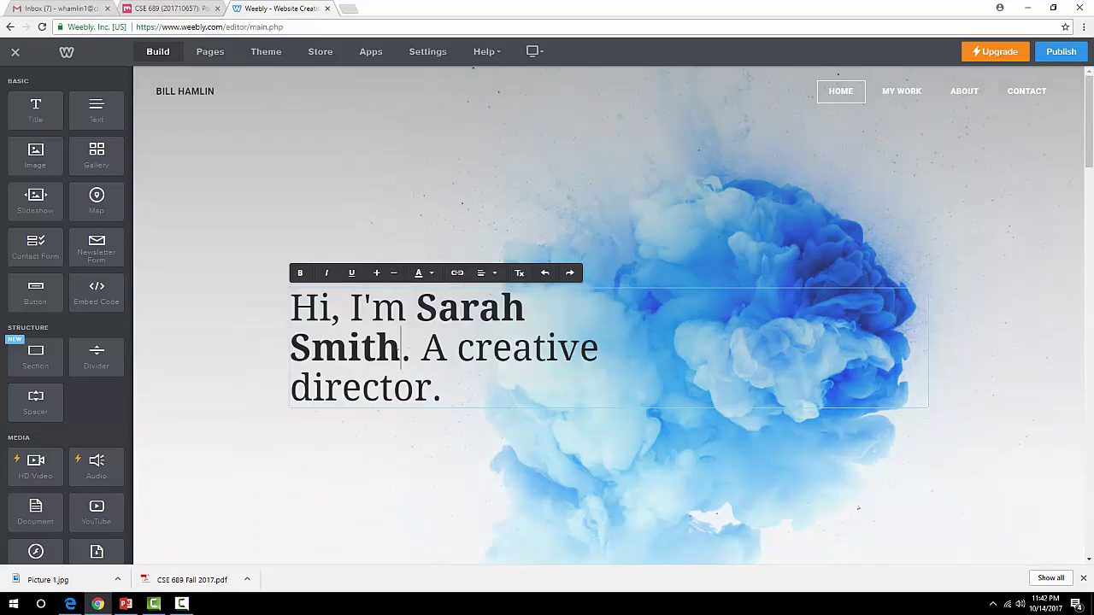
pyautogui.moveTo(402, 347); pyautogui.dragTo(416, 311)
pyautogui.write('Bill Hamlin')
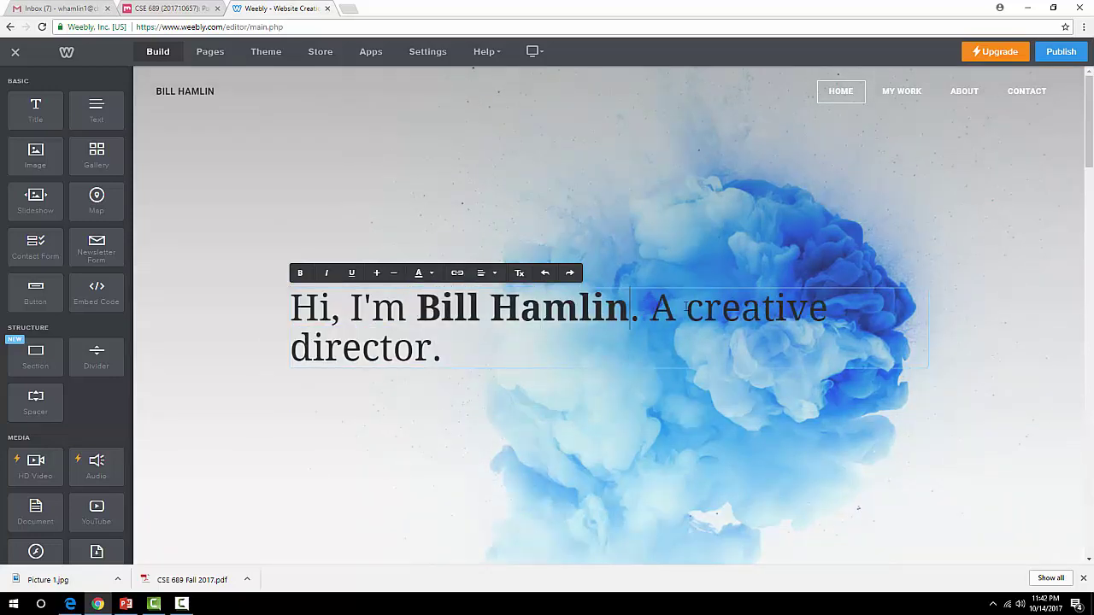
pyautogui.moveTo(661, 313); pyautogui.dragTo(759, 365)
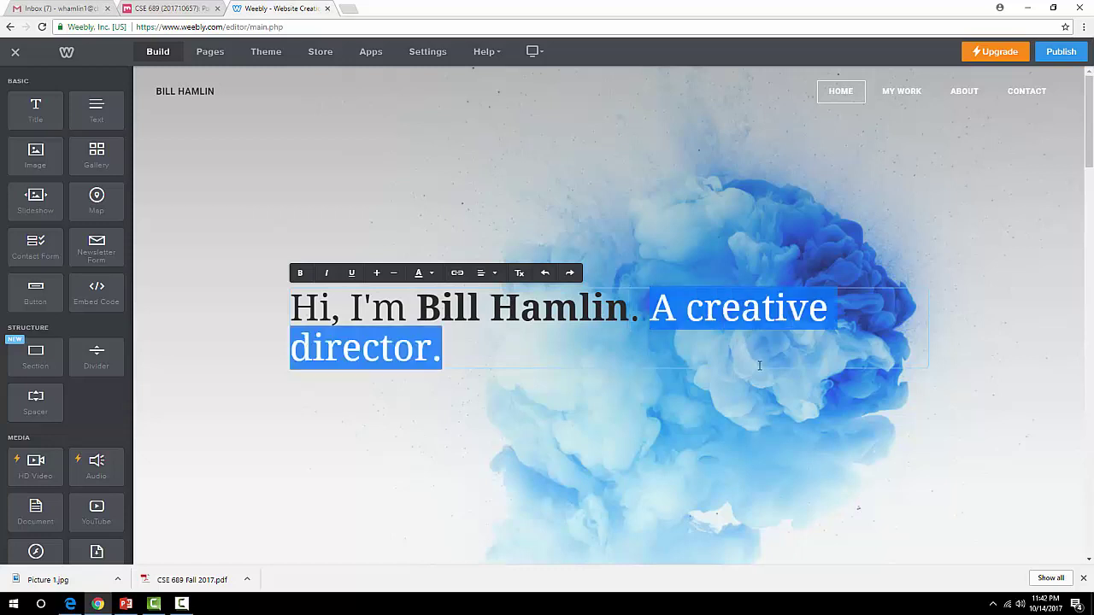
pyautogui.write('This is my eP')
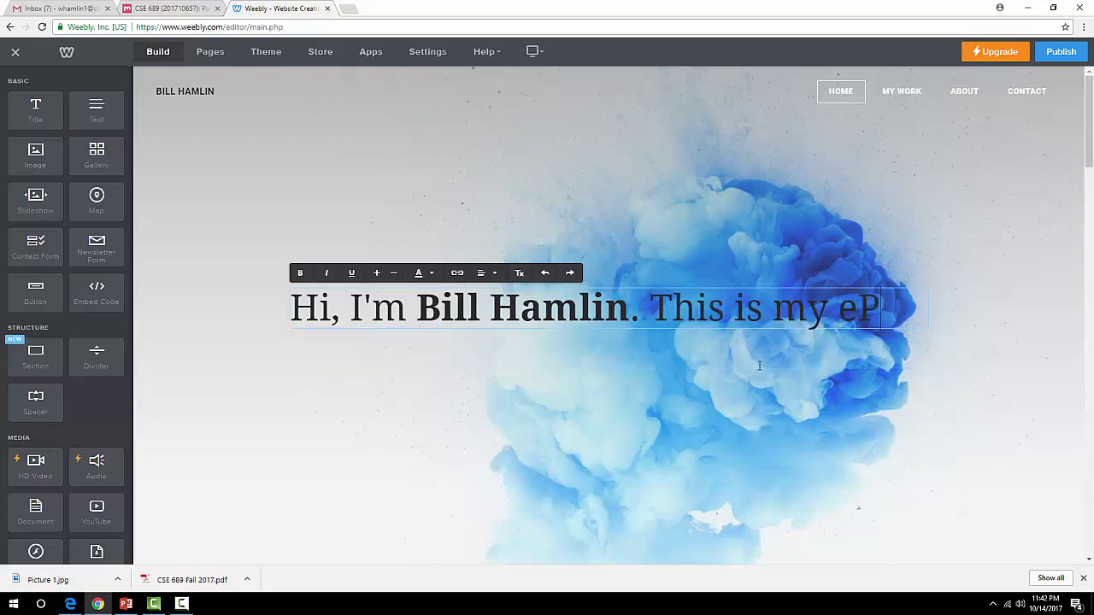
pyautogui.write('ortfolio')
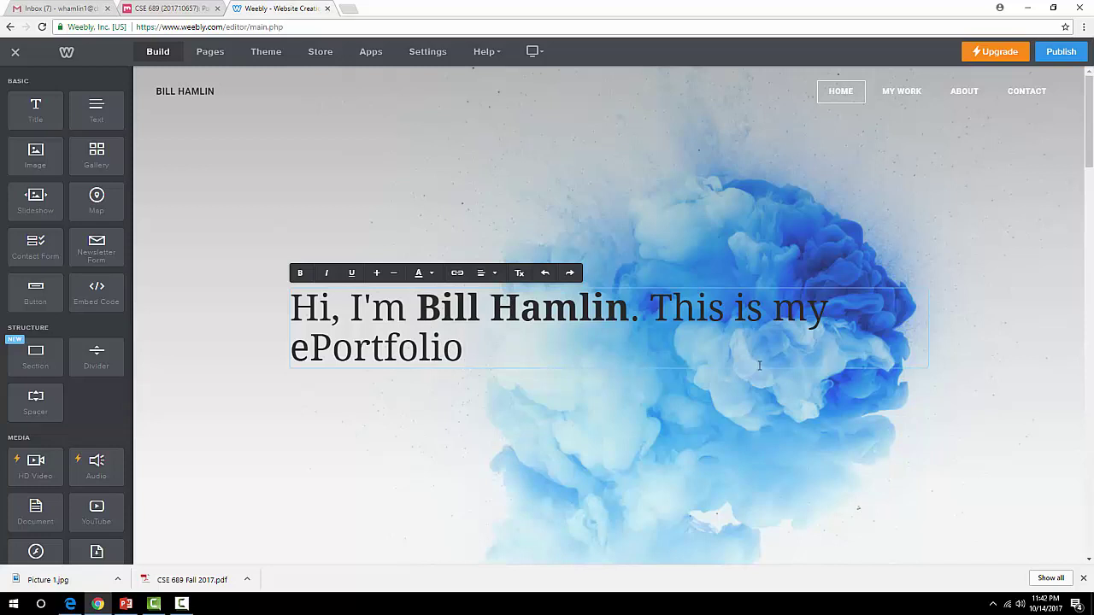
pyautogui.click(649, 312)
pyautogui.press('Return')
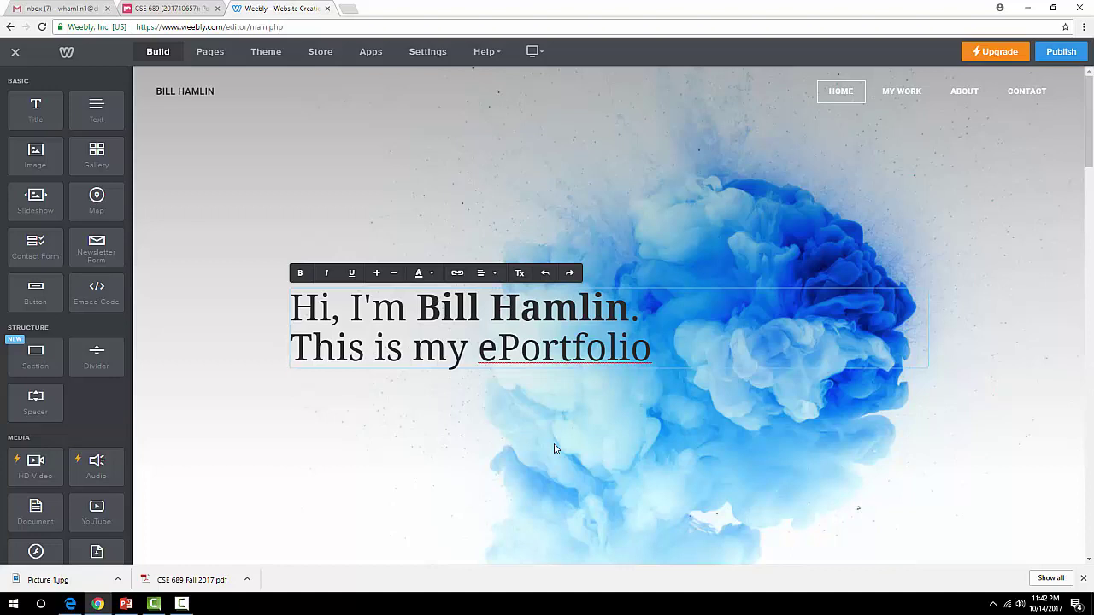
pyautogui.click(905, 99)
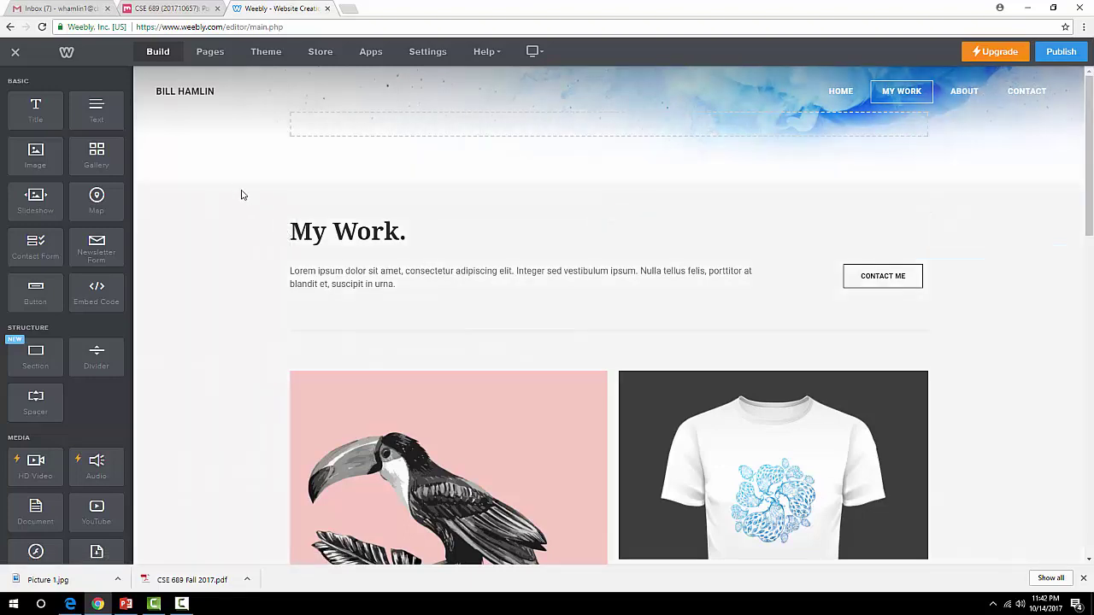
# Delete the My Work page from the site's page list.
pyautogui.click(210, 53)
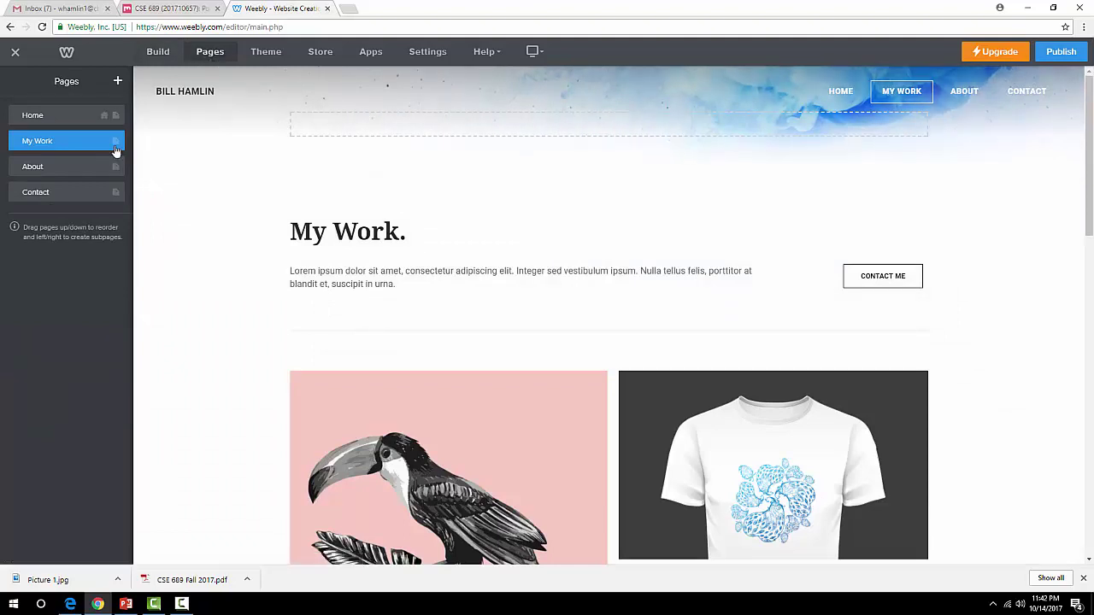
pyautogui.click(19, 141)
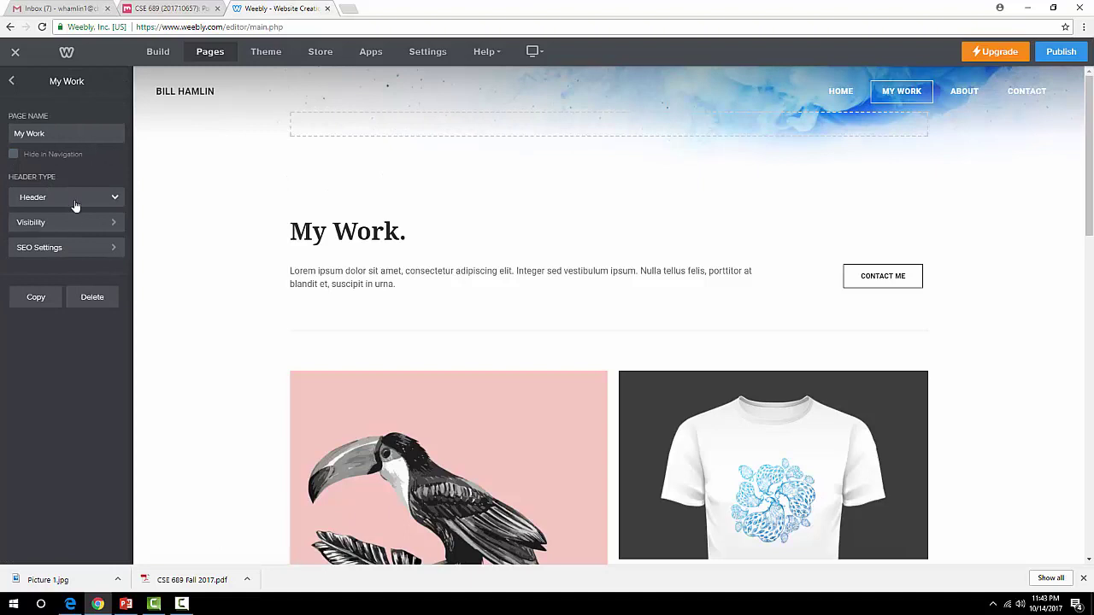
pyautogui.click(12, 82)
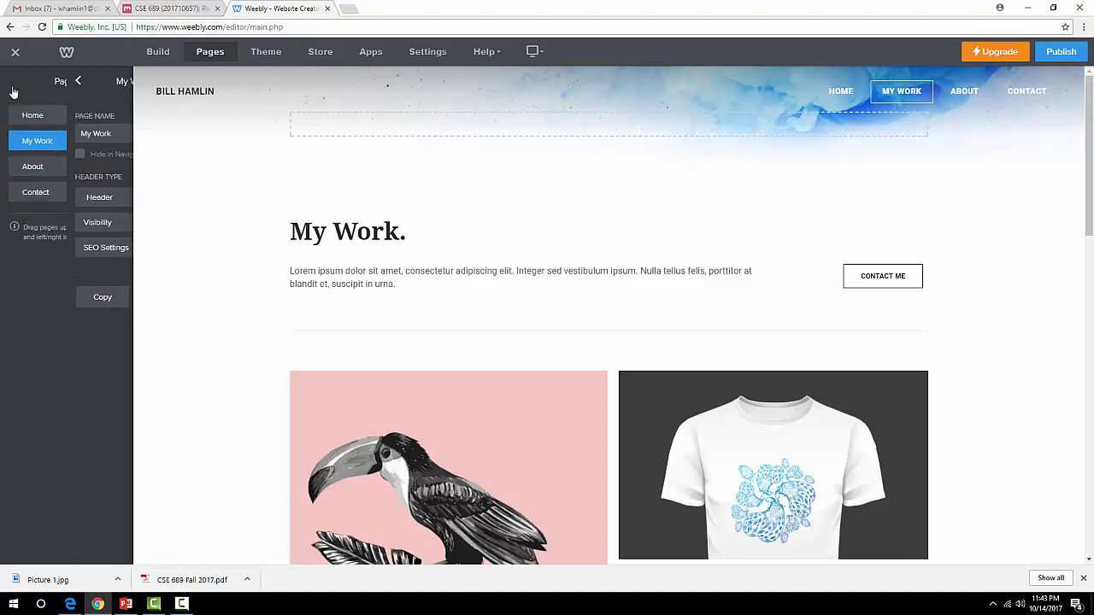
pyautogui.click(15, 144)
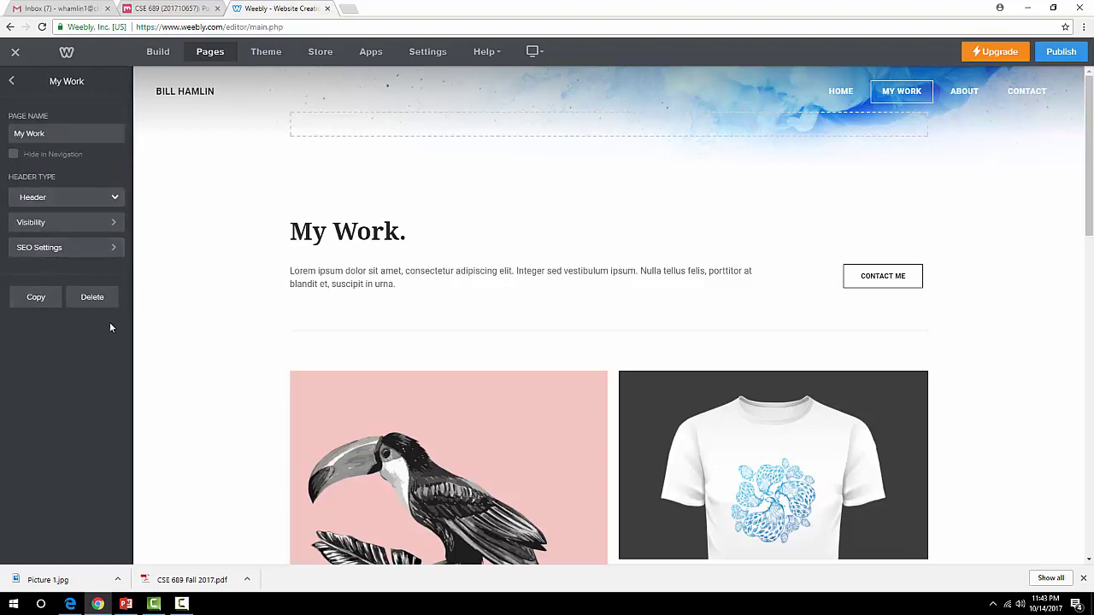
pyautogui.click(96, 301)
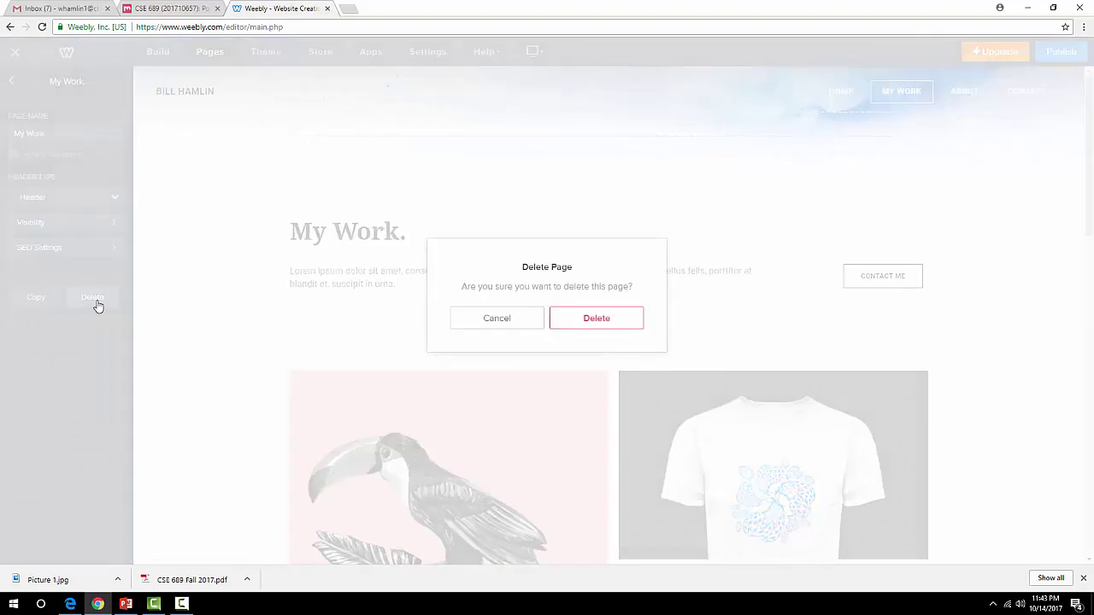
pyautogui.click(593, 323)
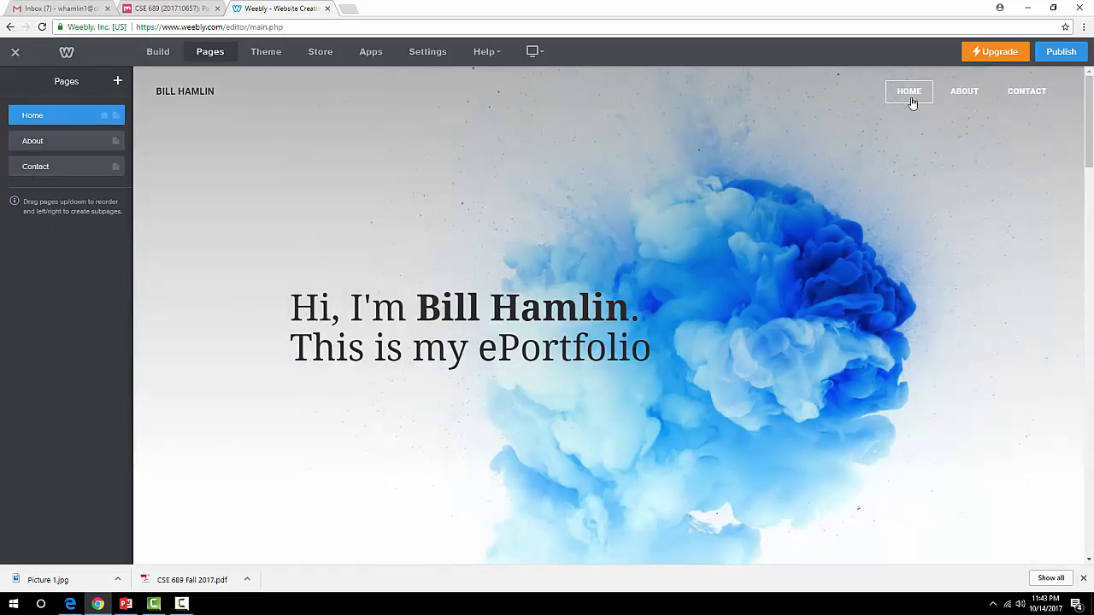
# Delete the About and Contact pages, leaving only Home.
pyautogui.click(979, 98)
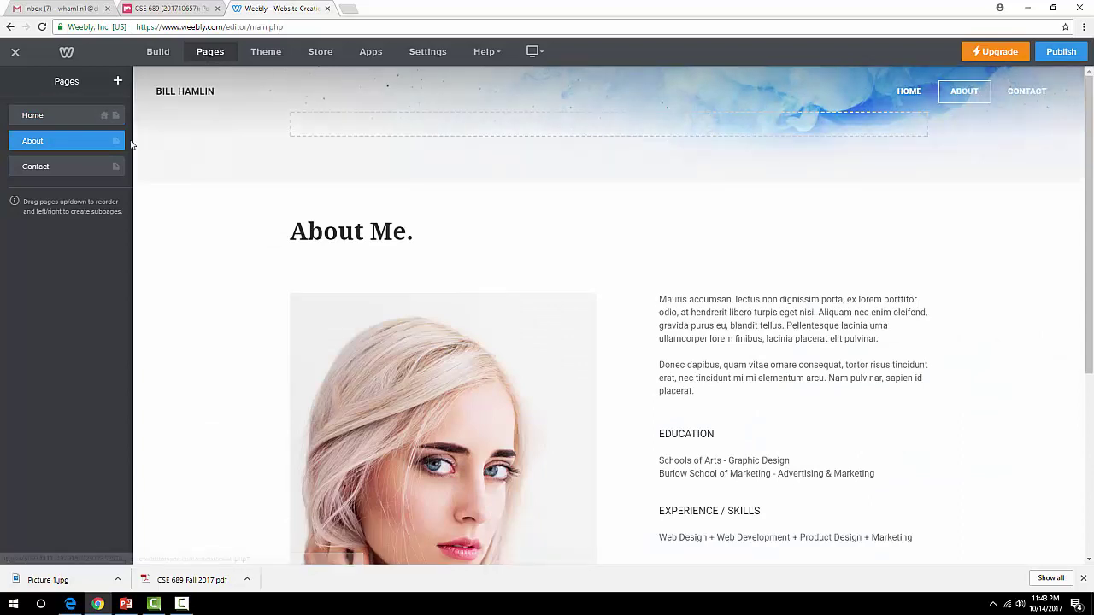
pyautogui.click(16, 143)
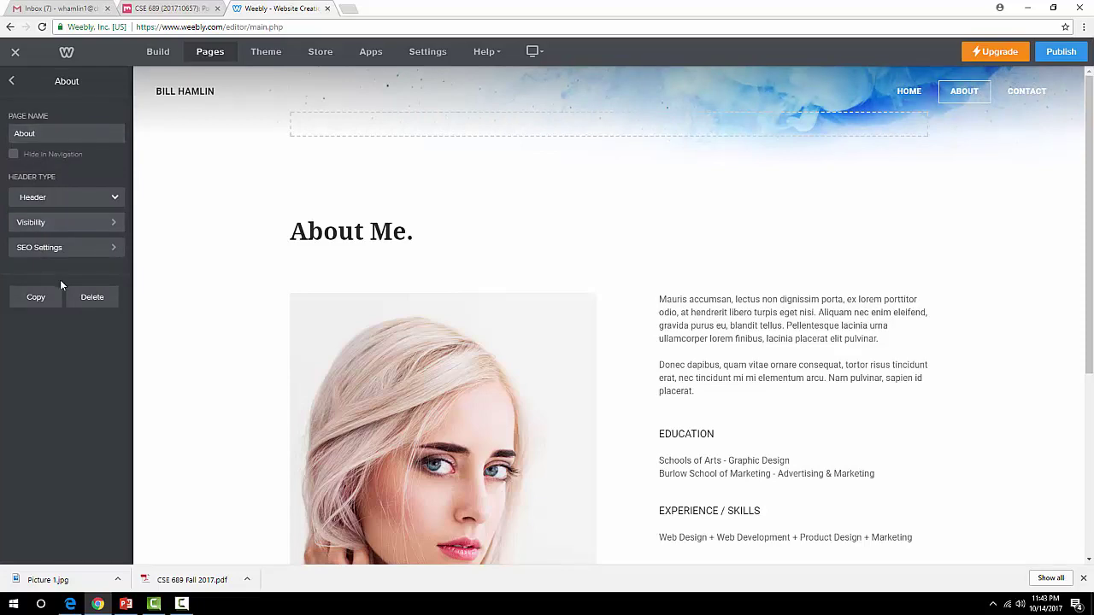
pyautogui.click(79, 301)
pyautogui.click(608, 325)
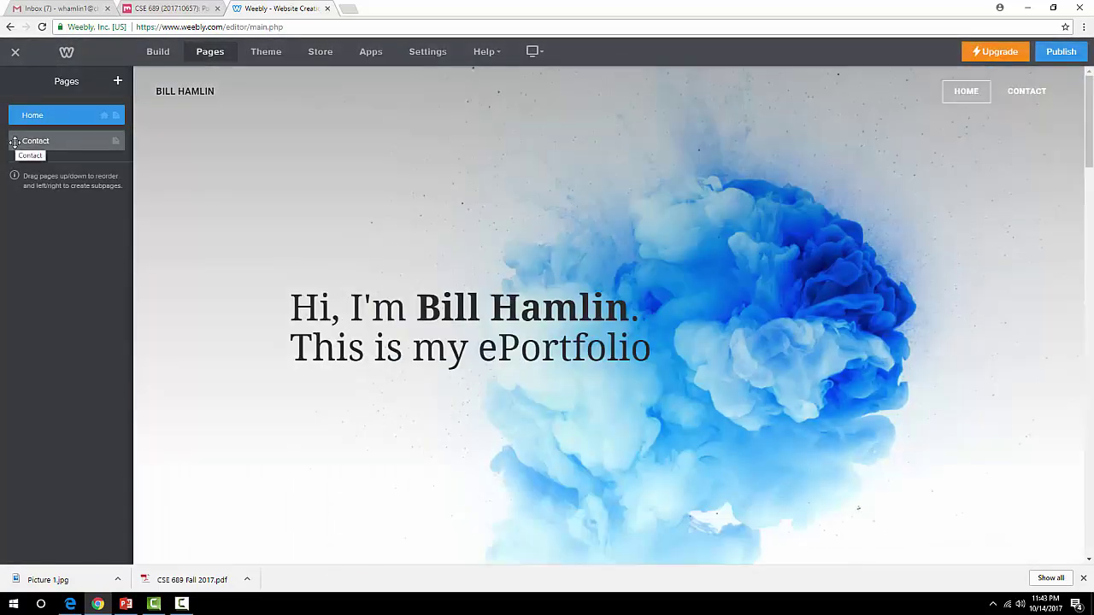
pyautogui.click(15, 143)
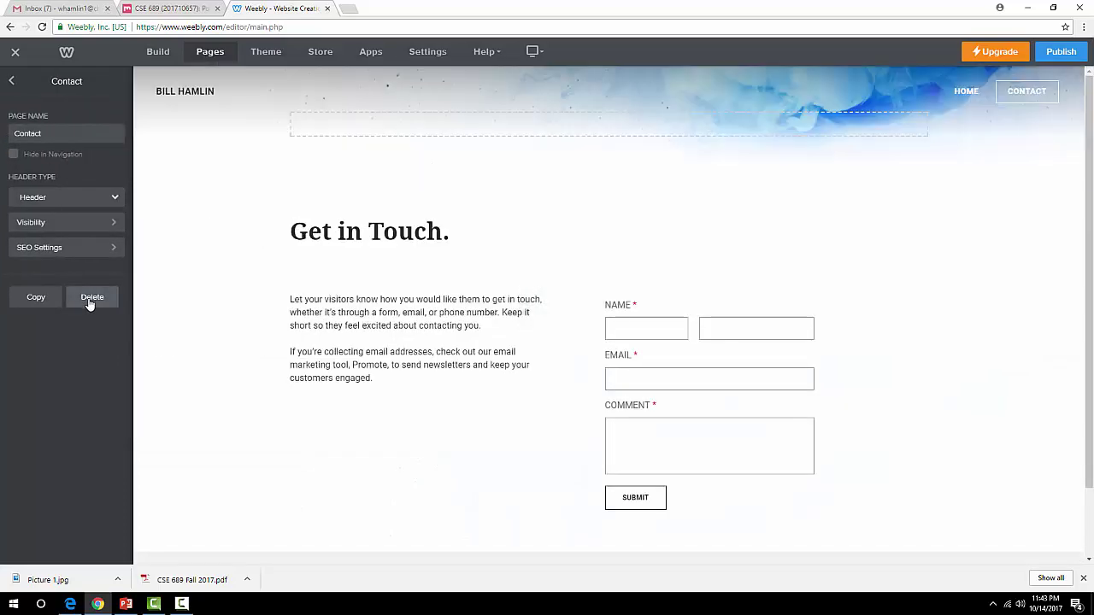
pyautogui.click(91, 299)
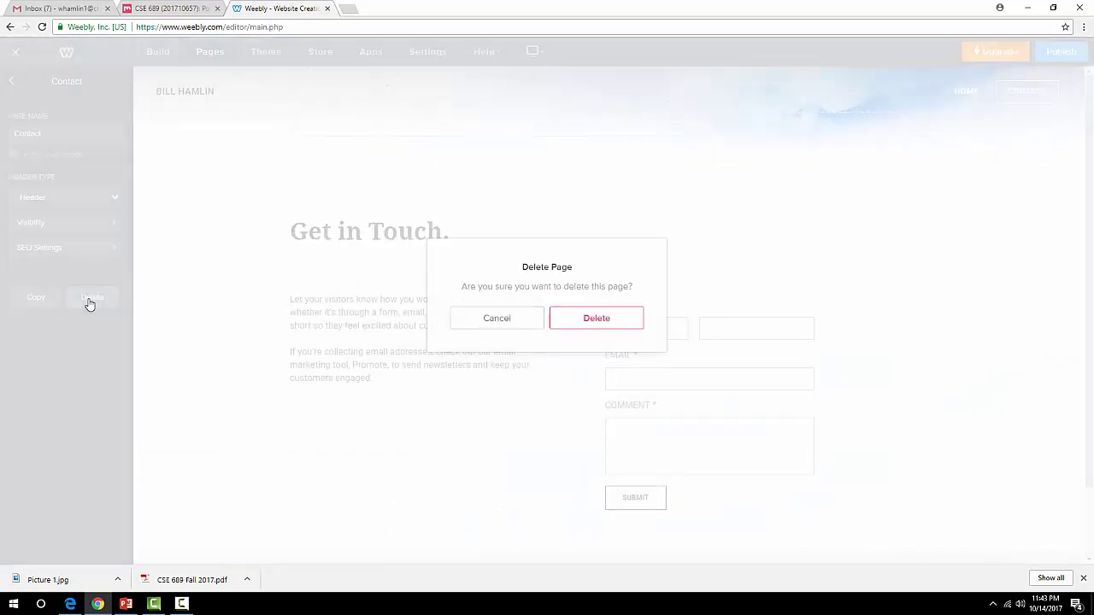
pyautogui.click(585, 322)
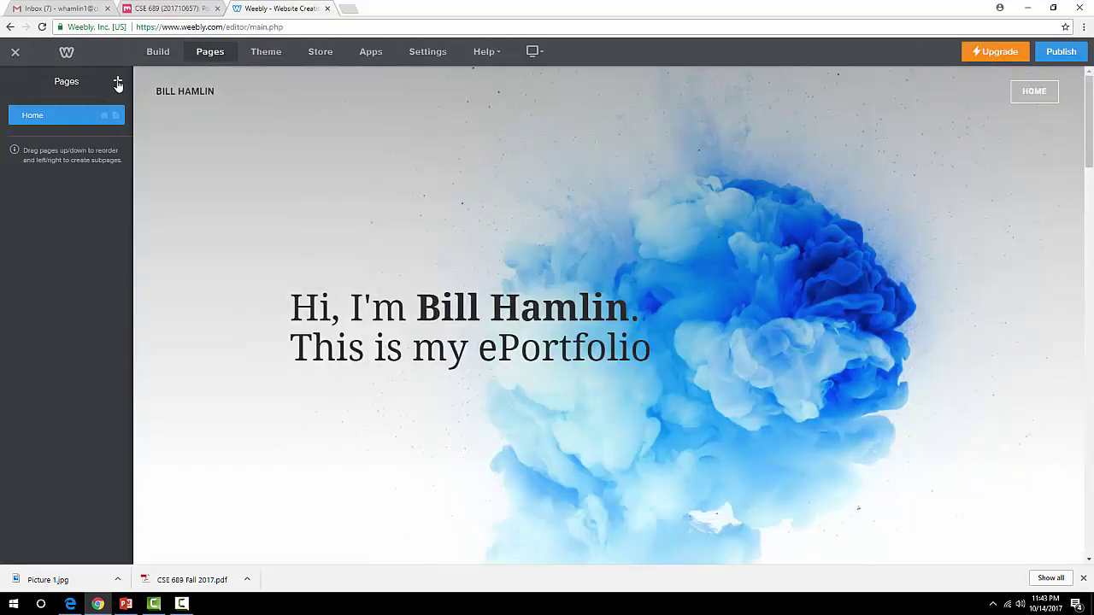
# Add a standard page named ABOUT ME with the regular Header layout.
pyautogui.click(119, 83)
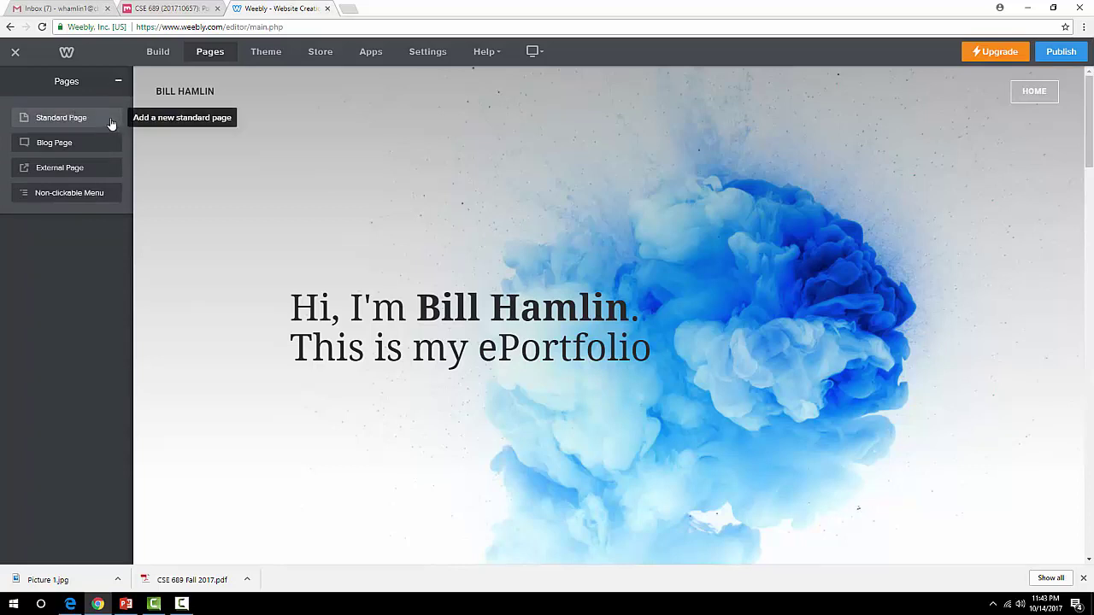
pyautogui.click(110, 124)
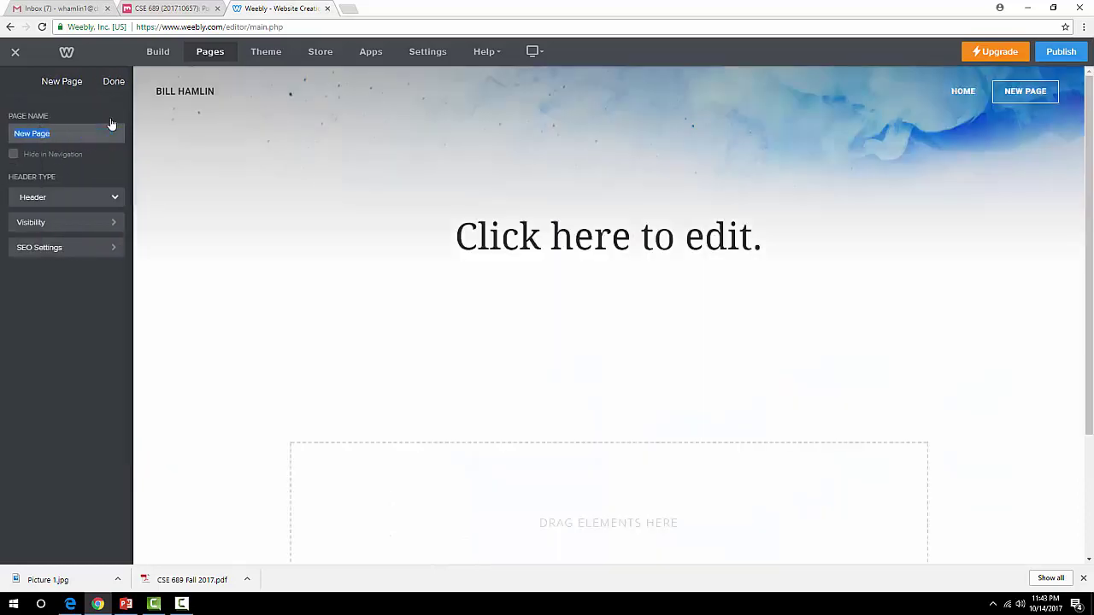
pyautogui.write('About')
pyautogui.press('BackSpace')
pyautogui.press('BackSpace')
pyautogui.press('BackSpace')
pyautogui.press('BackSpace')
pyautogui.press('BackSpace')
pyautogui.write('BOUT ME')
pyautogui.click(78, 197)
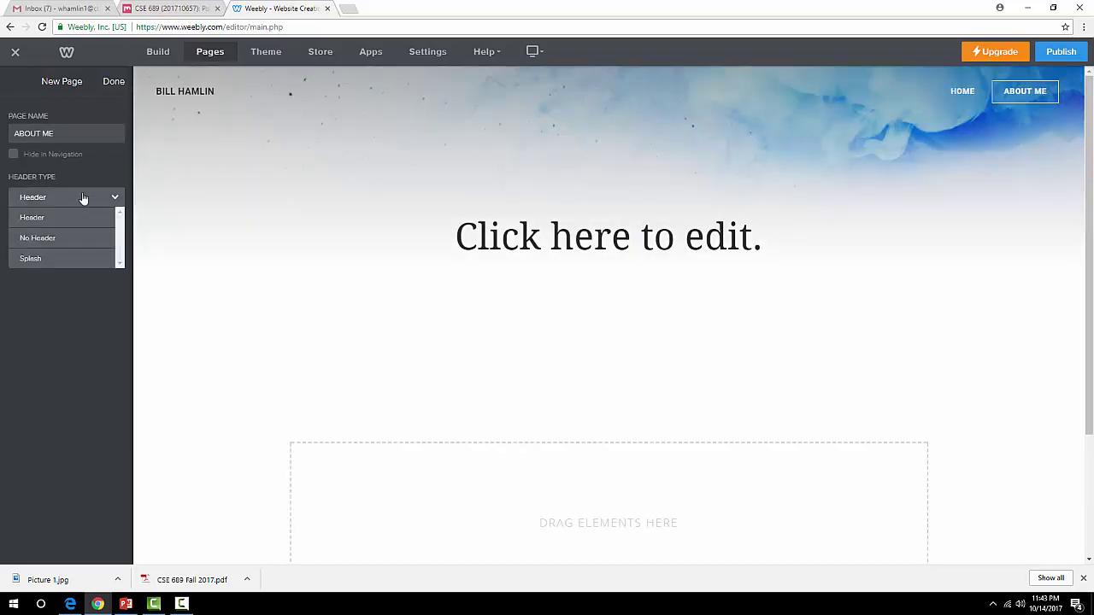
pyautogui.click(83, 197)
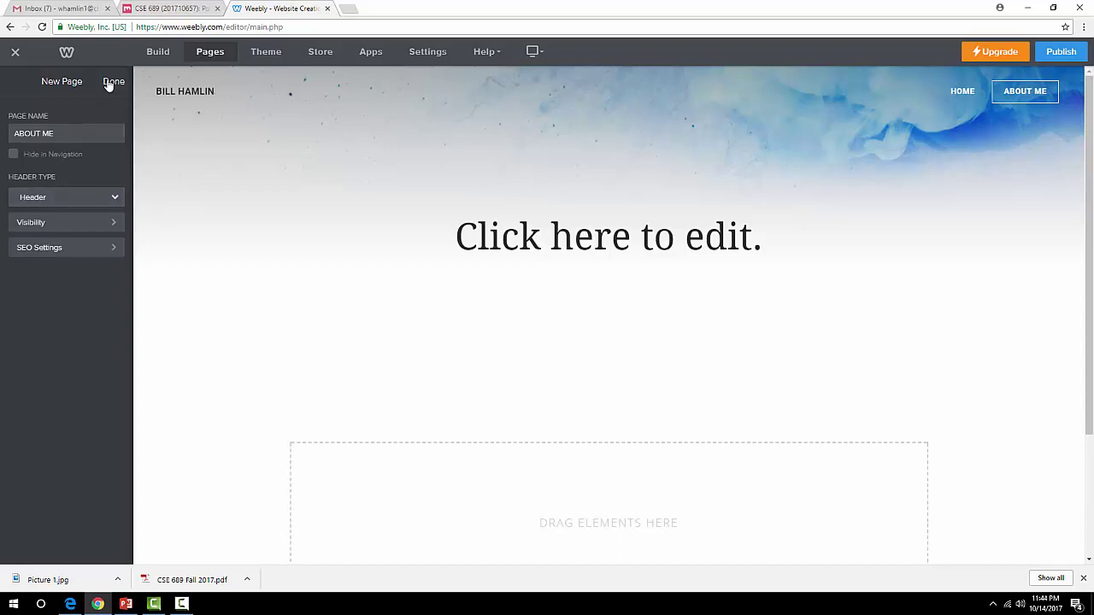
pyautogui.click(112, 82)
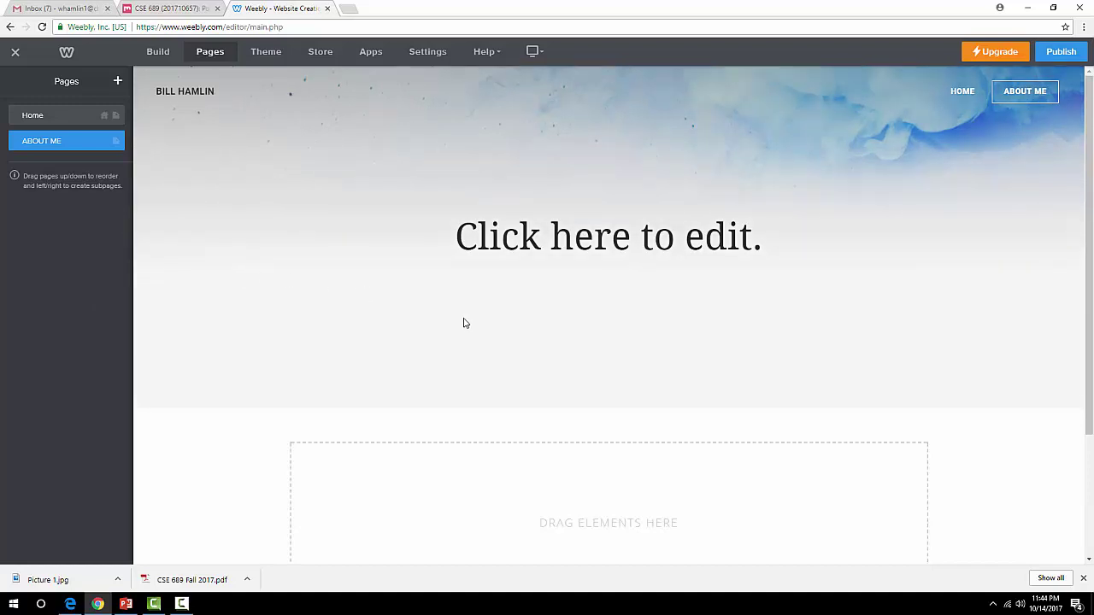
# Publish the site on its free billhamlincse689 weebly.com subdomain.
pyautogui.click(1061, 52)
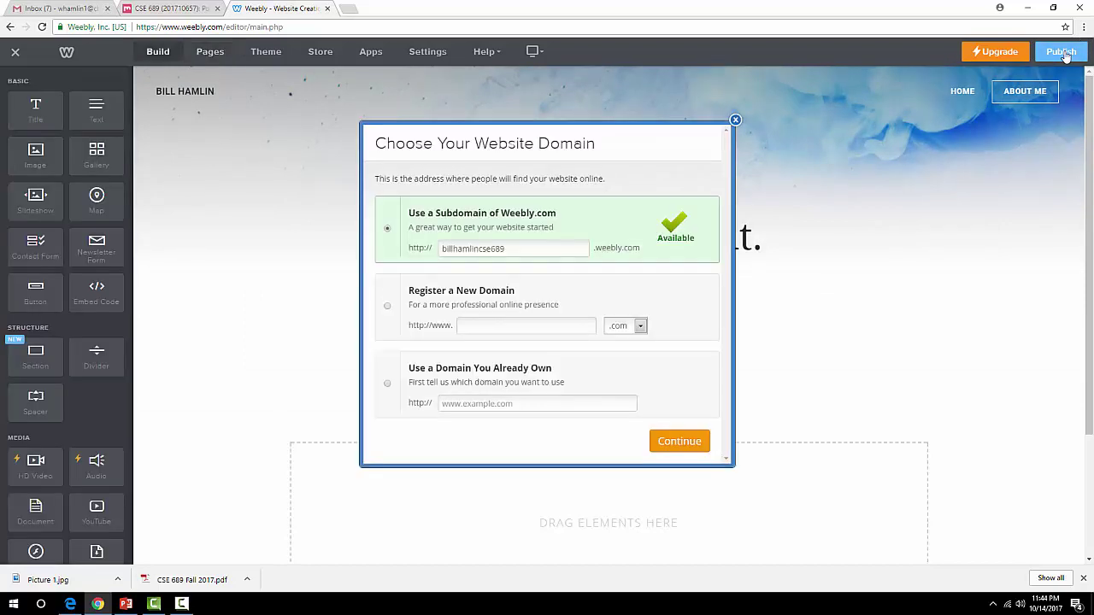
pyautogui.click(677, 444)
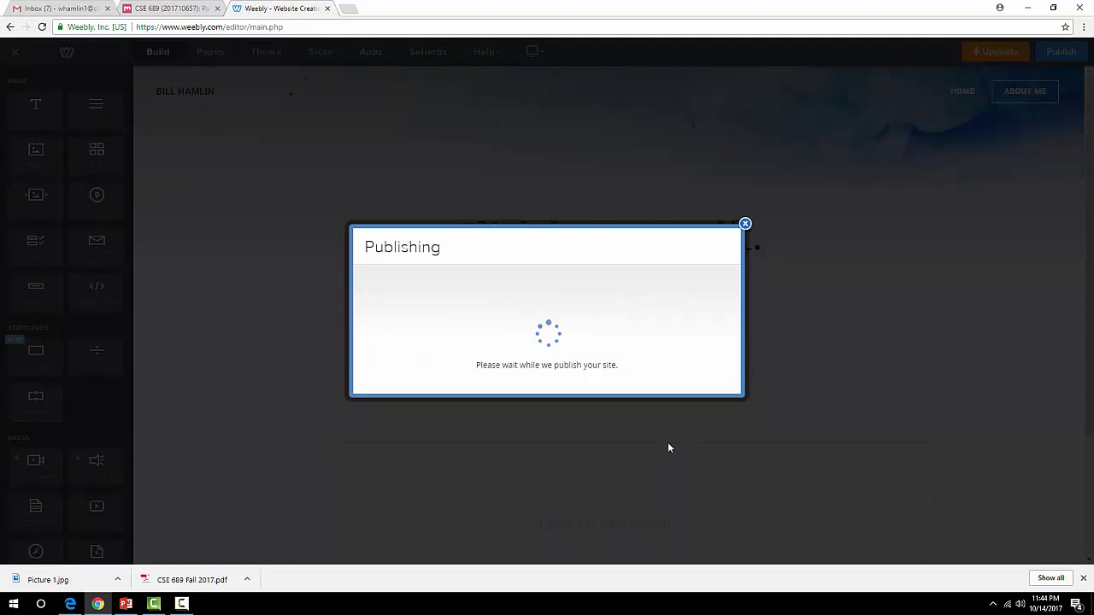